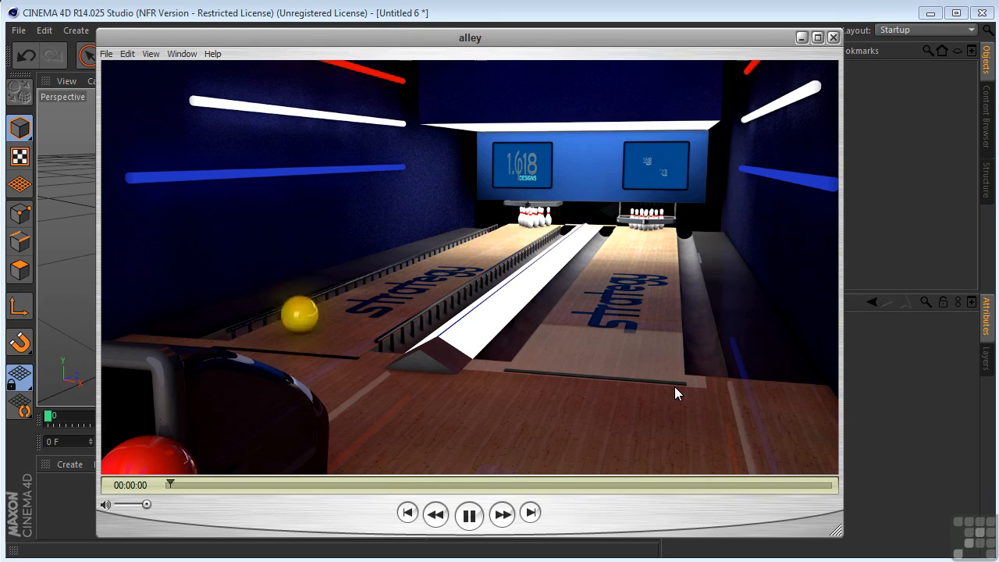
- Close the alley preview video, then add a sphere and raise it to about 529 cm on the Y axis
click(832, 38)
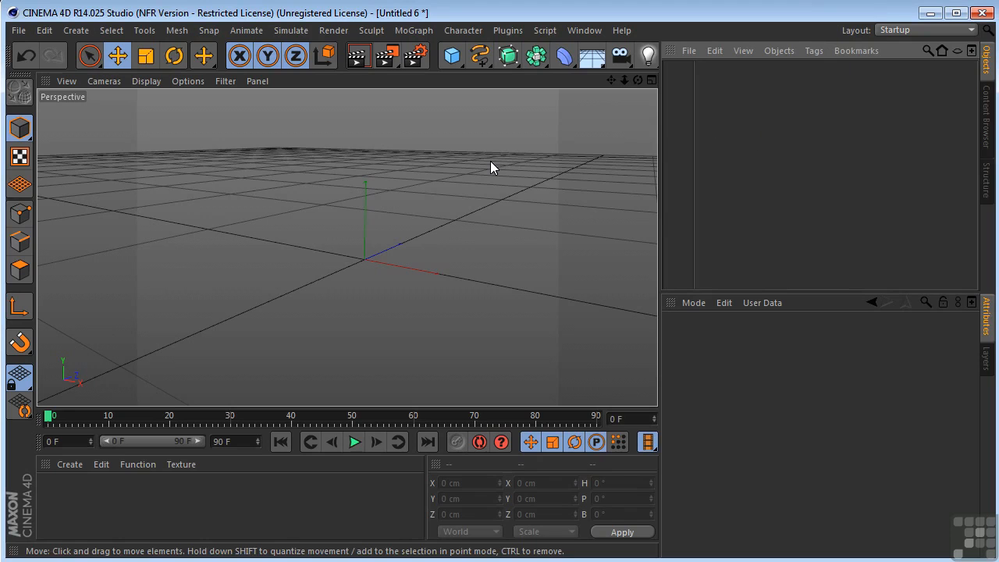
click(452, 56)
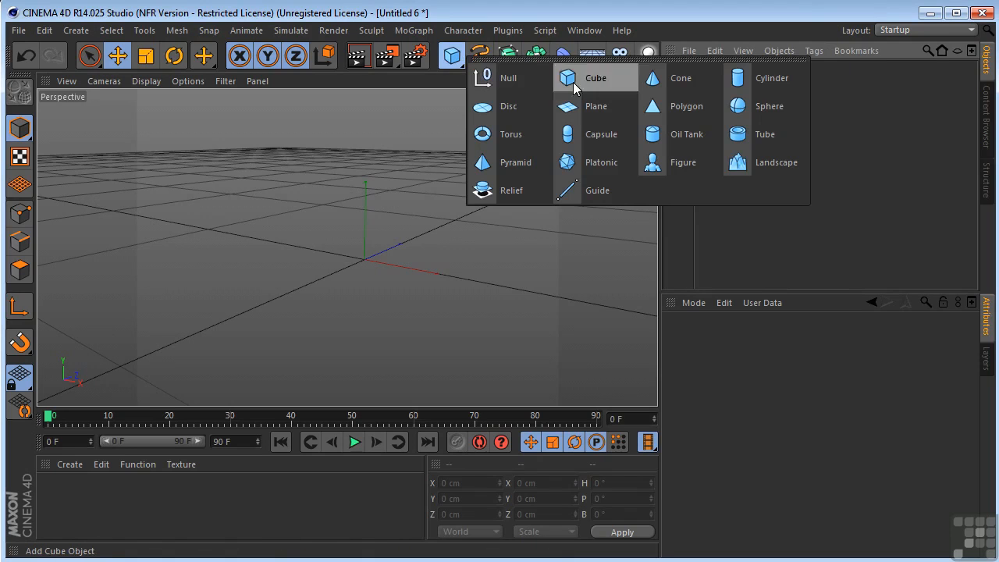
click(771, 108)
drag(372, 184, 372, 47)
- Add a cube at the origin and scale it down uniformly to about 90 cm
click(450, 58)
click(146, 57)
drag(183, 324, 22, 378)
- Add a MoGraph Cloner and make the cube its child
click(406, 34)
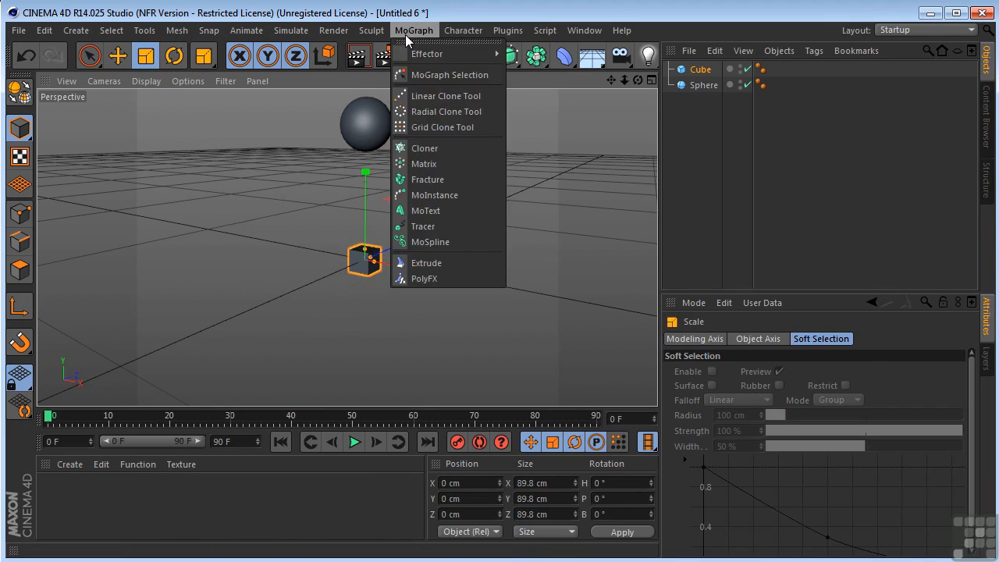
click(439, 148)
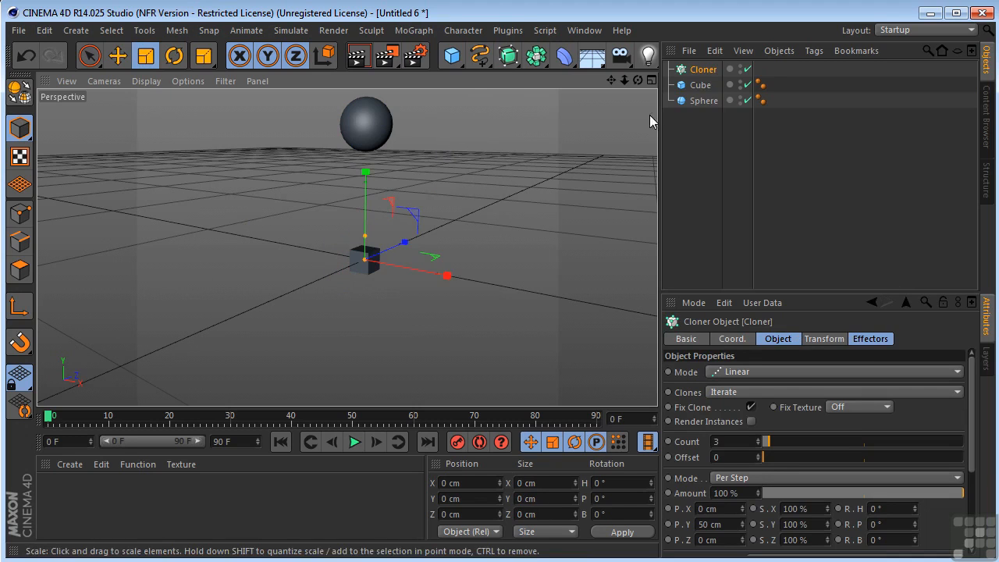
drag(701, 91, 704, 73)
- Set the Cloner's mode to Grid Array
click(702, 70)
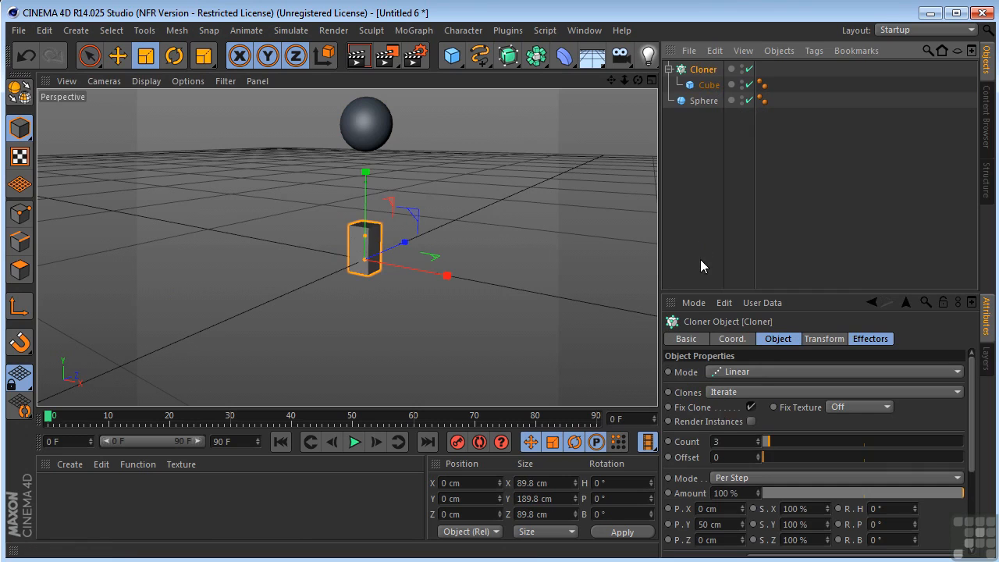
click(727, 374)
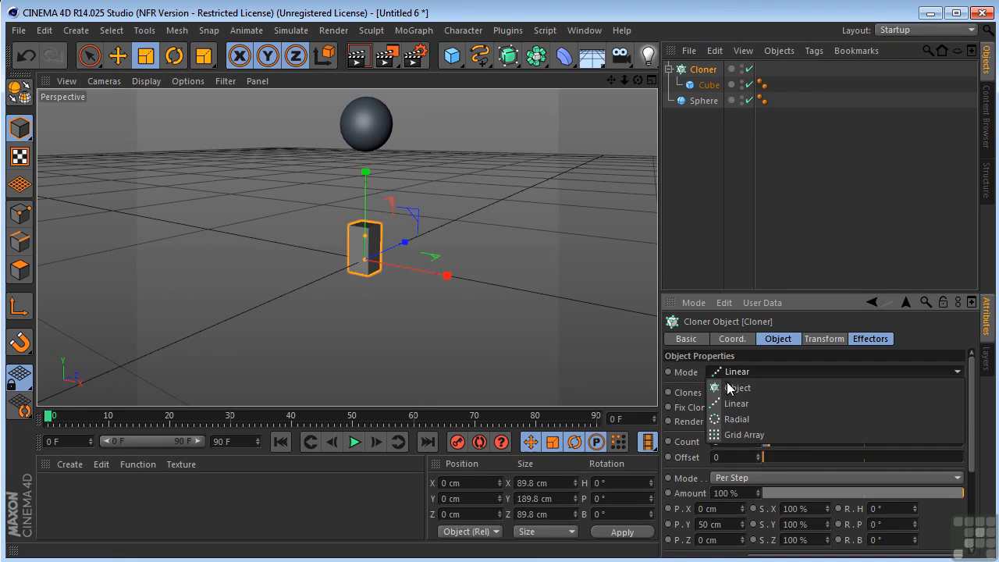
click(734, 435)
- Add a plane and scale it up uniformly to about 1016 cm in width and height
click(461, 50)
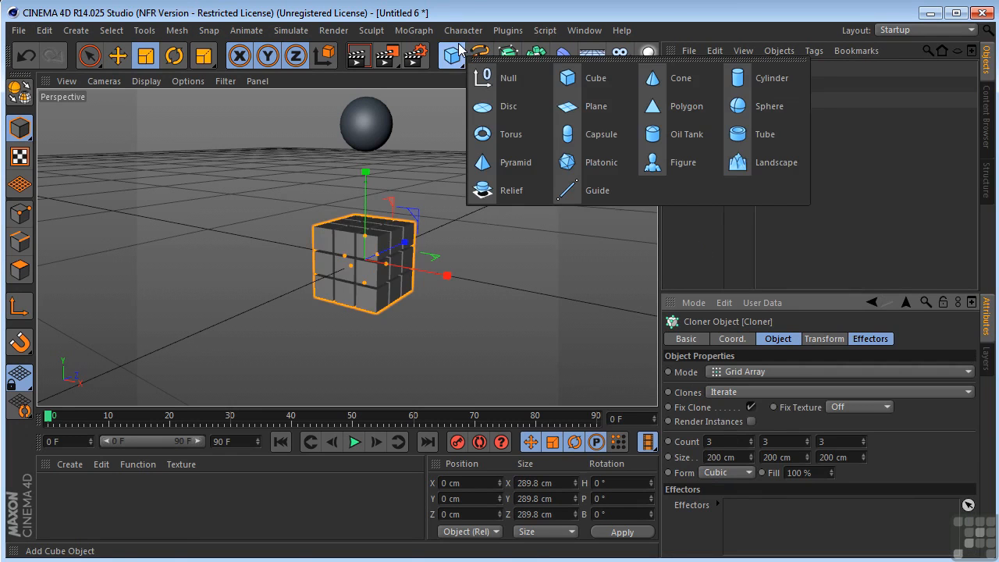
click(594, 106)
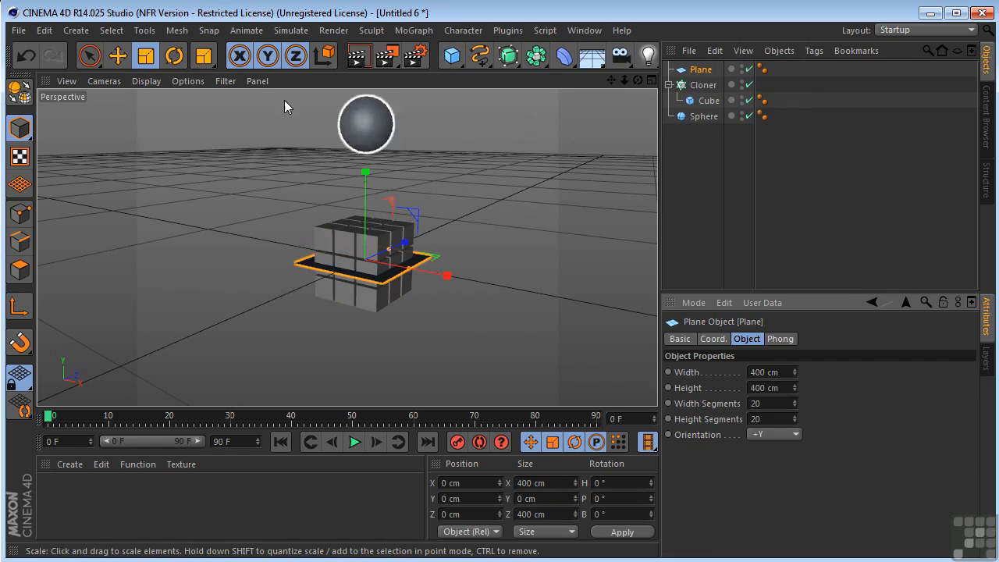
click(200, 64)
drag(217, 258, 3, 242)
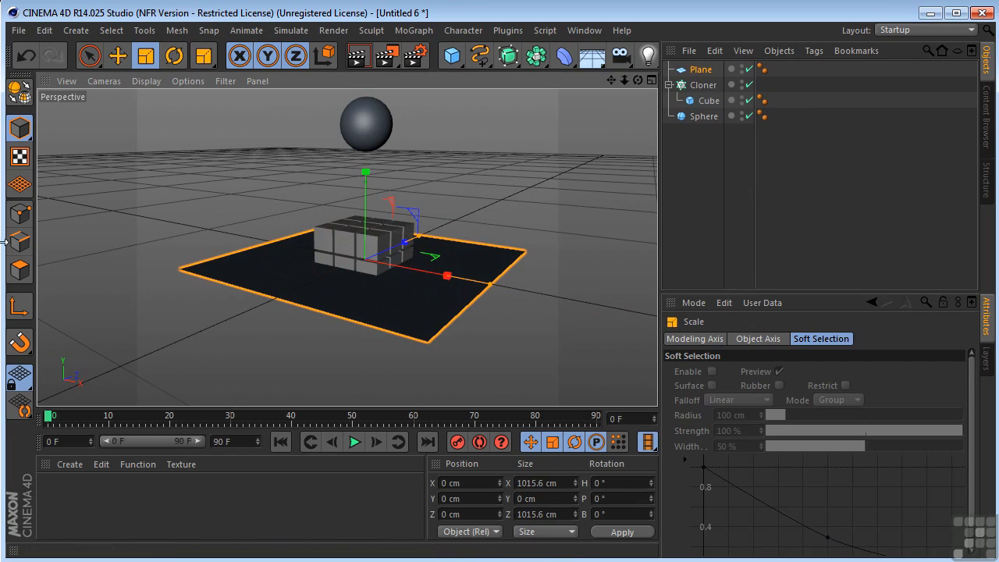
- Lower the plane beneath the cube grid to about -472 cm on Y and place it below the sphere in the object hierarchy
click(117, 56)
drag(362, 173, 353, 285)
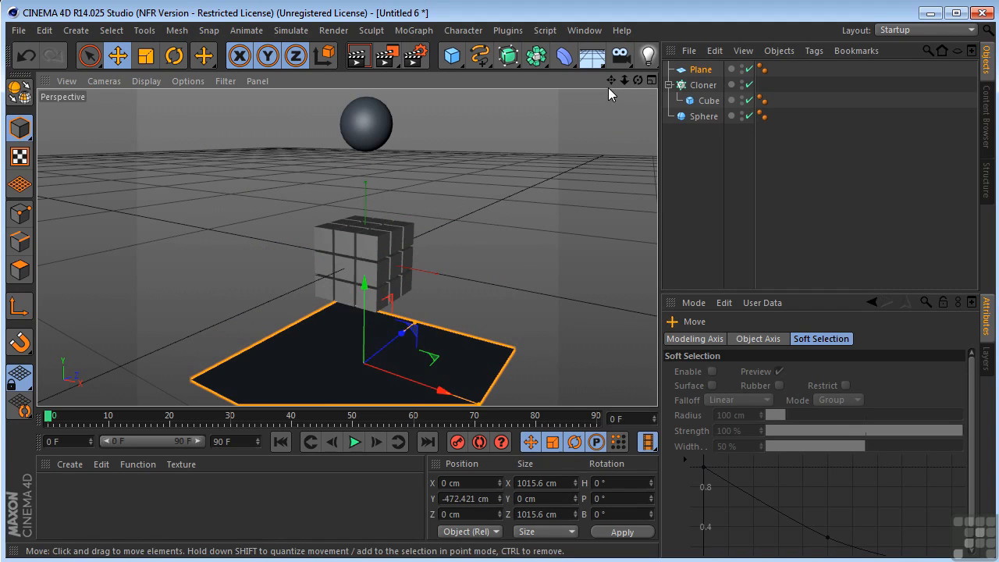
drag(611, 80, 599, 70)
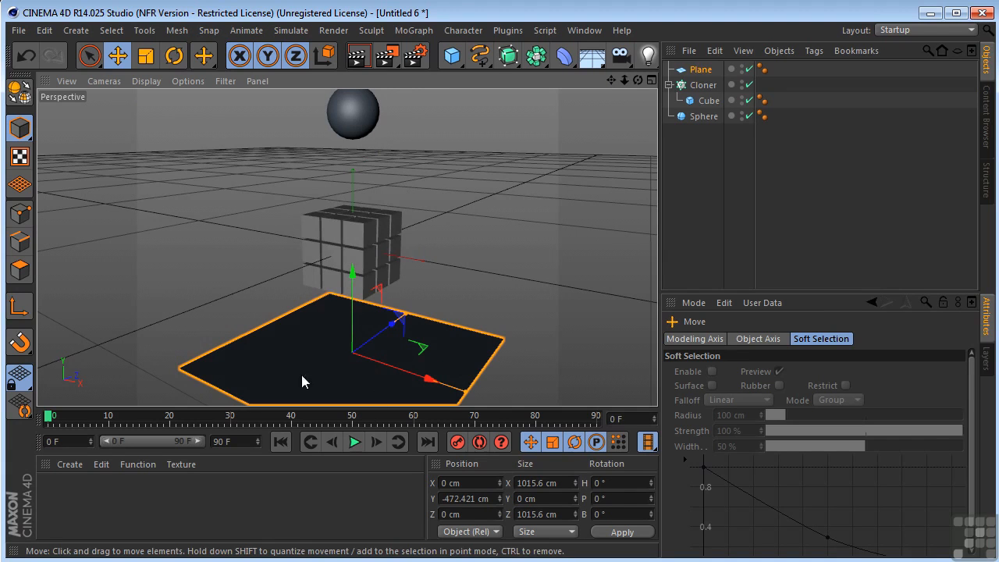
mouse_move(611, 81)
mouse_down()
mouse_move(586, 70)
mouse_move(600, 78)
mouse_up()
scroll(513, 182, down, 2)
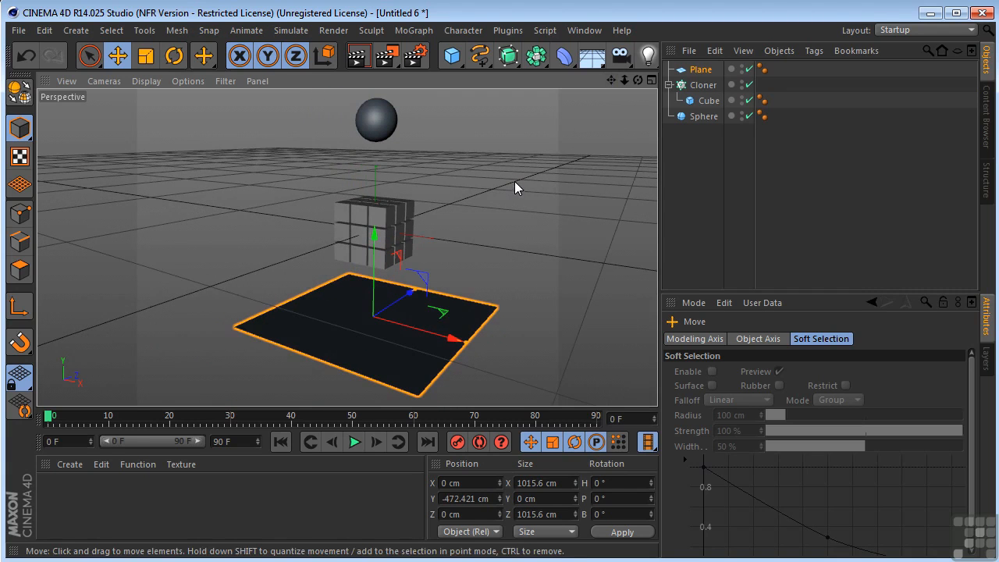
drag(700, 70, 705, 127)
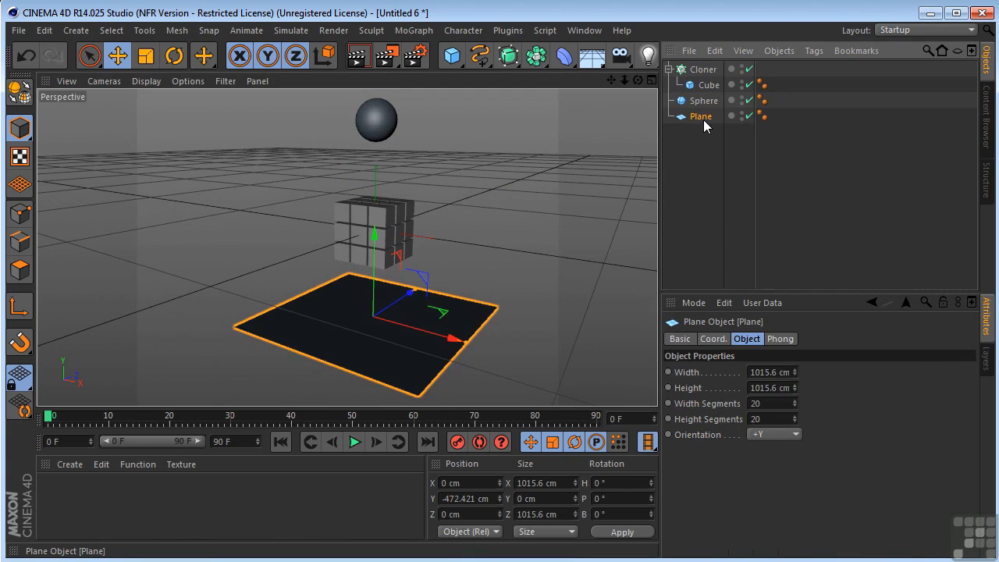
- Add a Rigid Body simulation tag to the plane and set its Dynamic option to Off
right_click(703, 120)
mouse_move(775, 237)
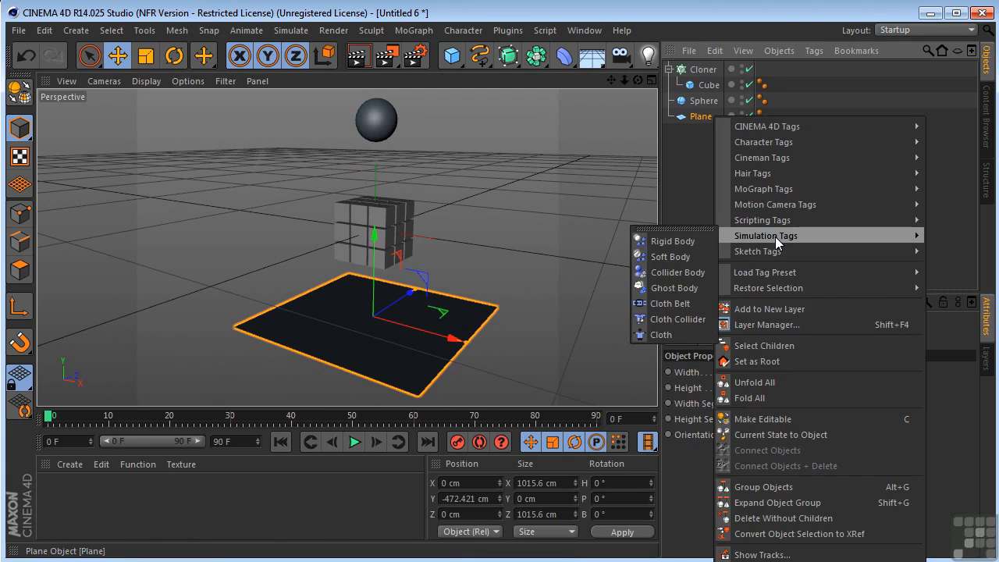
click(693, 242)
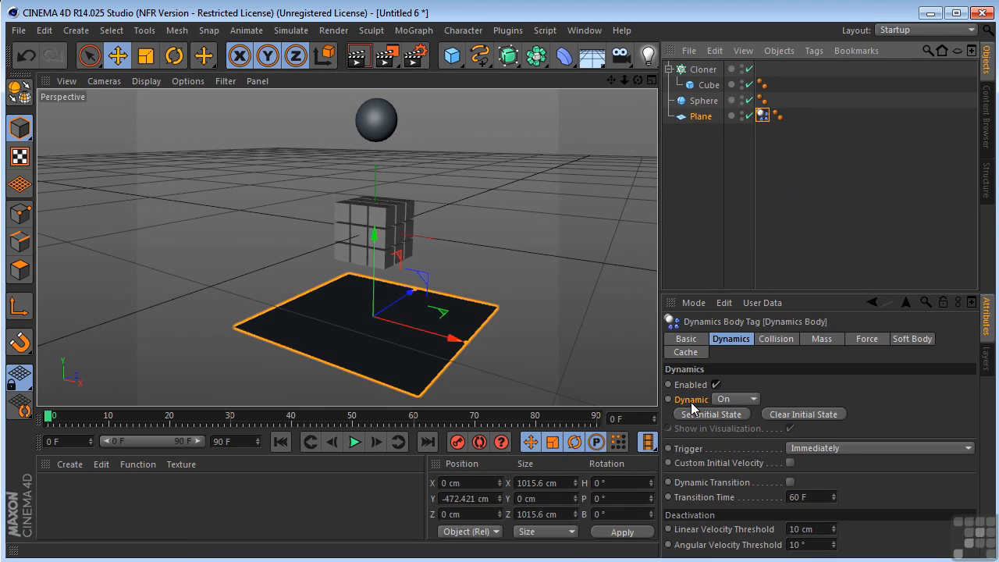
click(725, 400)
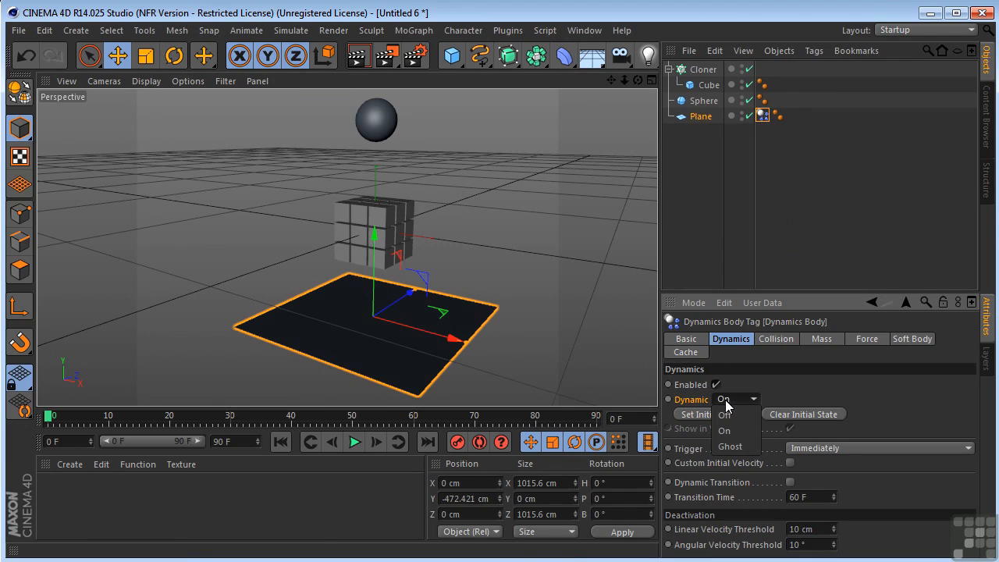
click(727, 415)
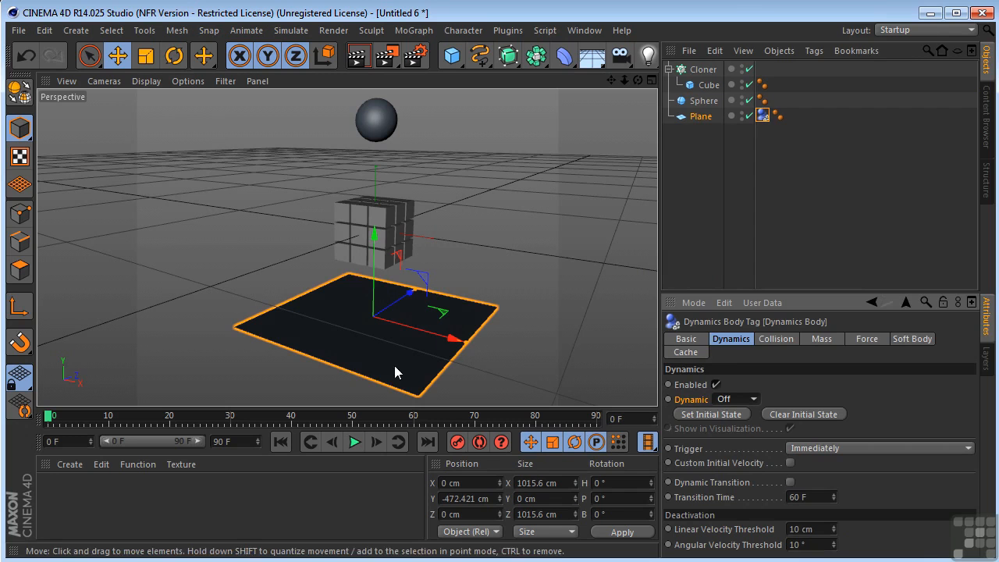
- Add a Rigid Body simulation tag to the sphere
click(709, 105)
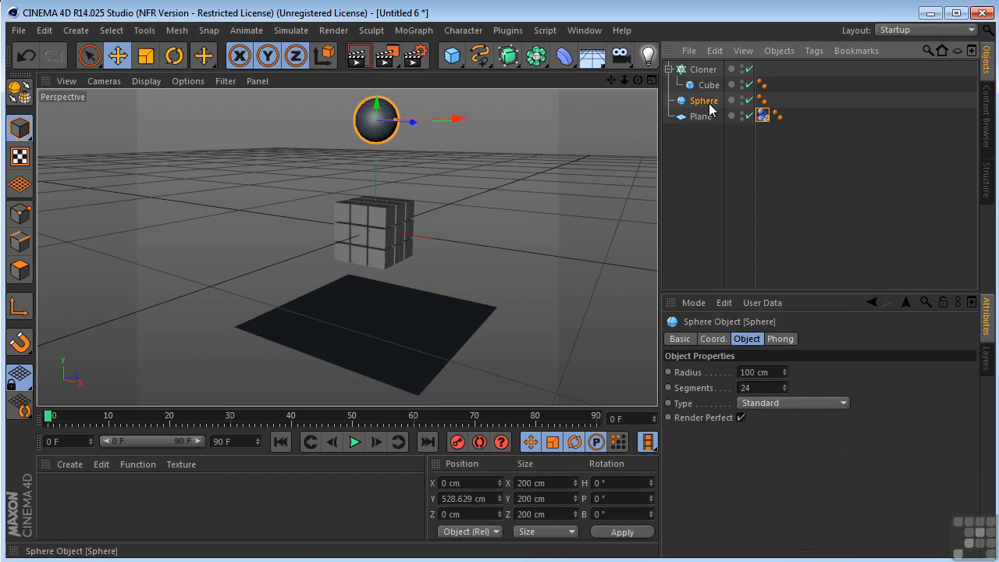
right_click(709, 104)
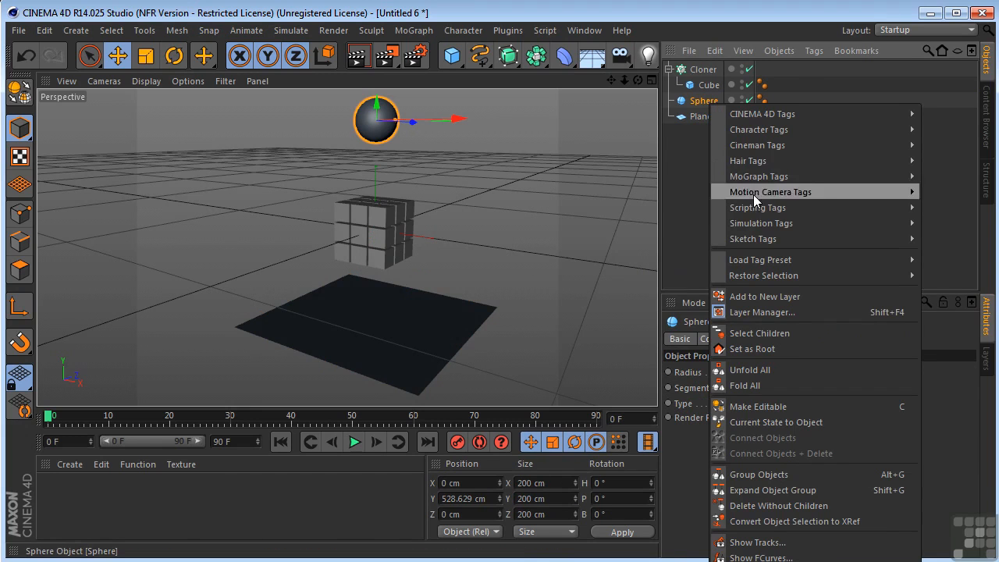
mouse_move(754, 222)
click(668, 229)
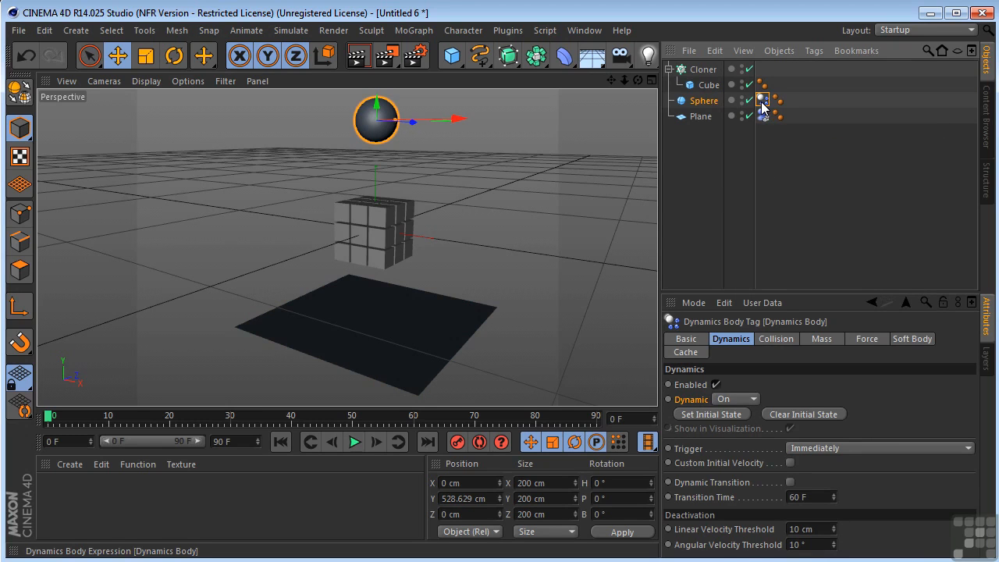
- Copy the sphere's dynamics tag onto the Cloner and set the copied tag's Trigger to On Collision
ctrl+drag(767, 77, 767, 68)
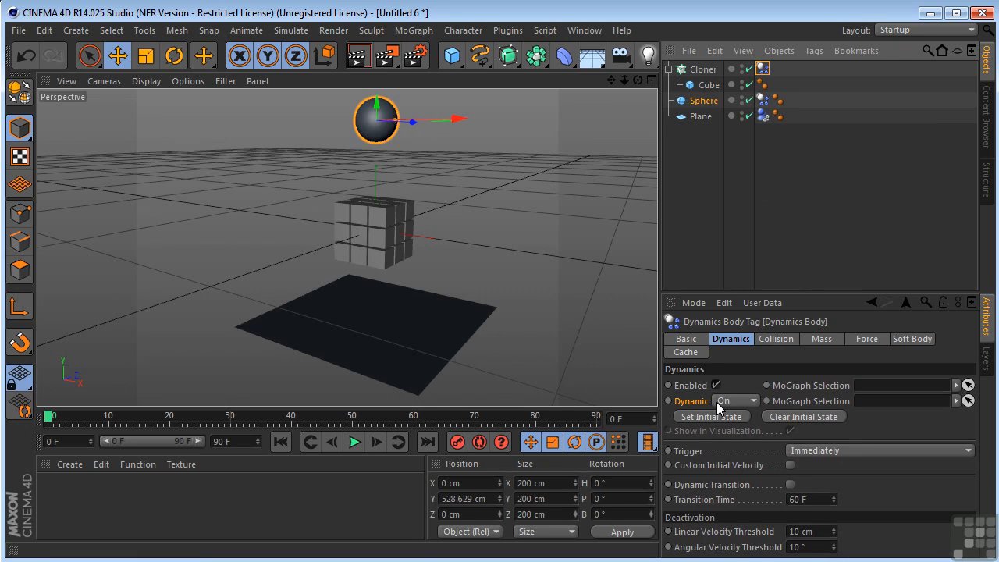
click(797, 455)
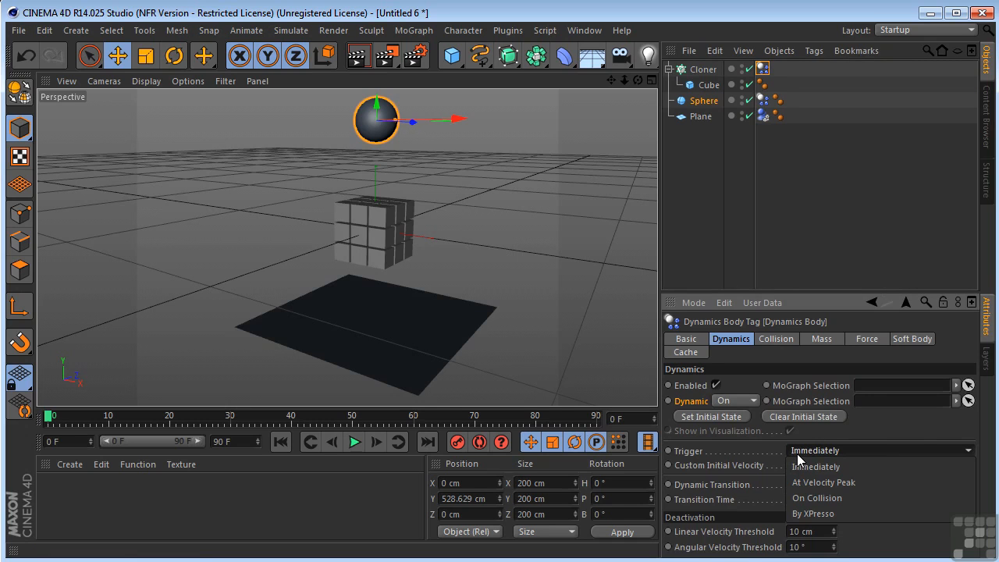
click(798, 492)
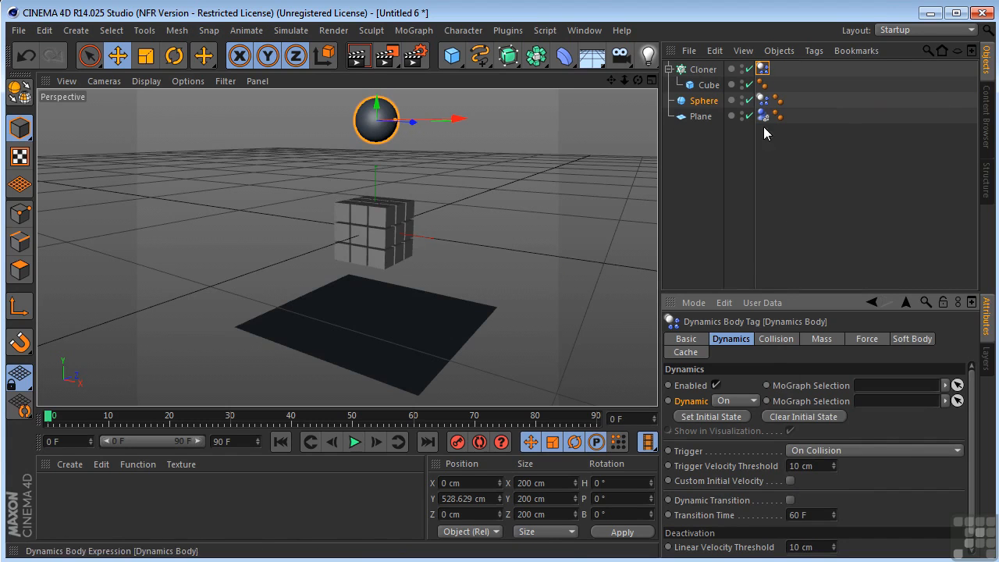
- In the Cloner tag's collision settings, set Inherit Tag to Apply Tag to Children and Individual Elements to All
click(772, 338)
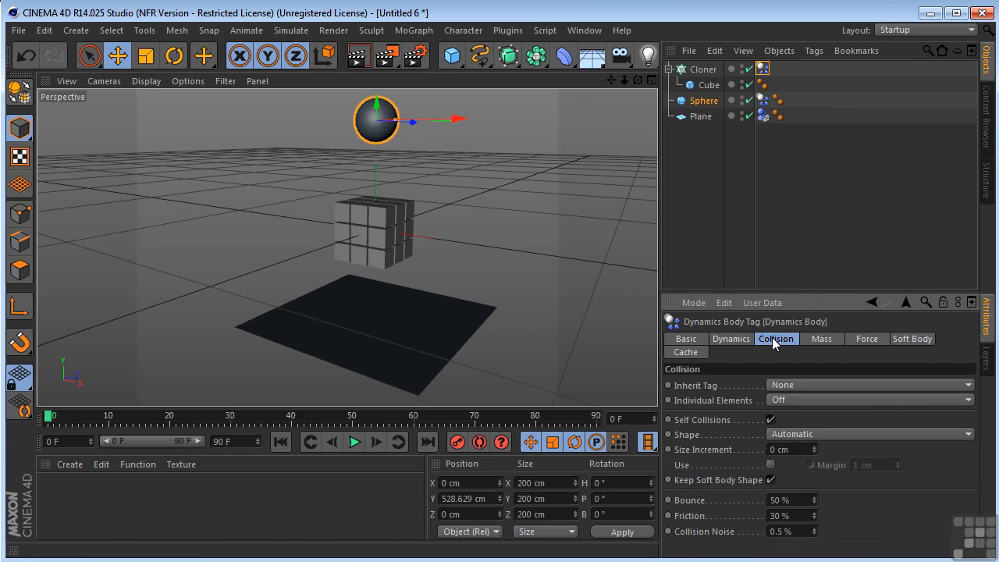
click(793, 385)
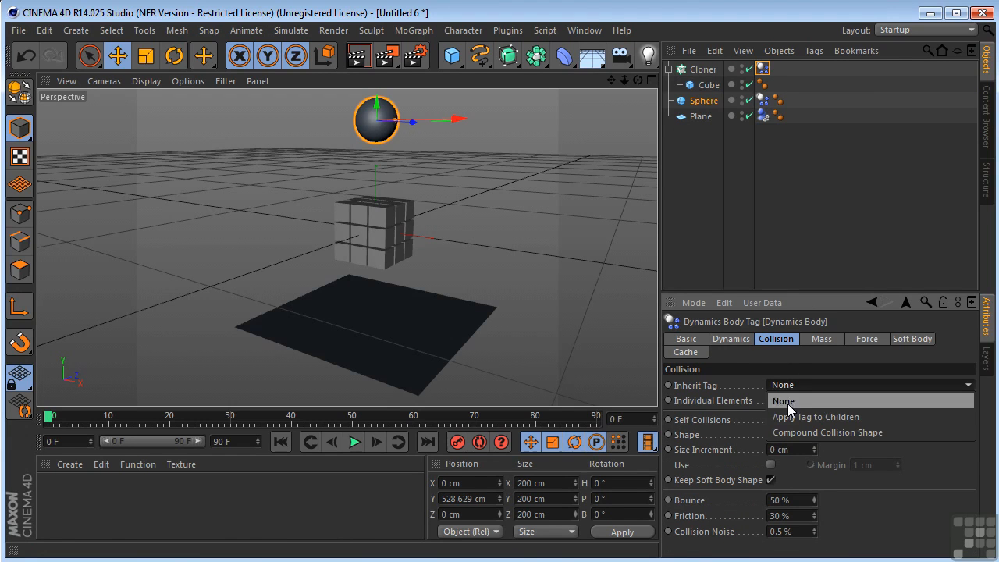
click(793, 417)
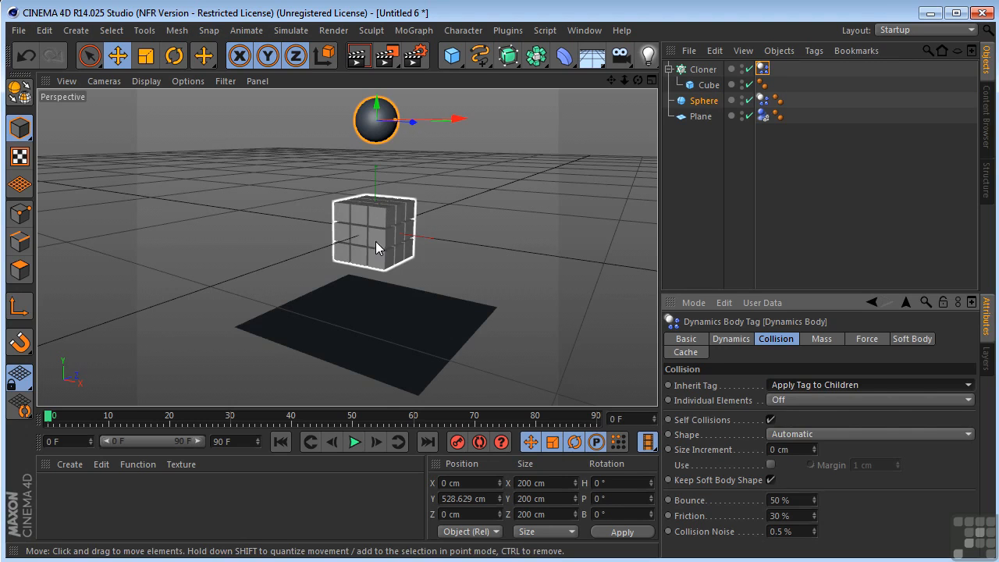
click(798, 402)
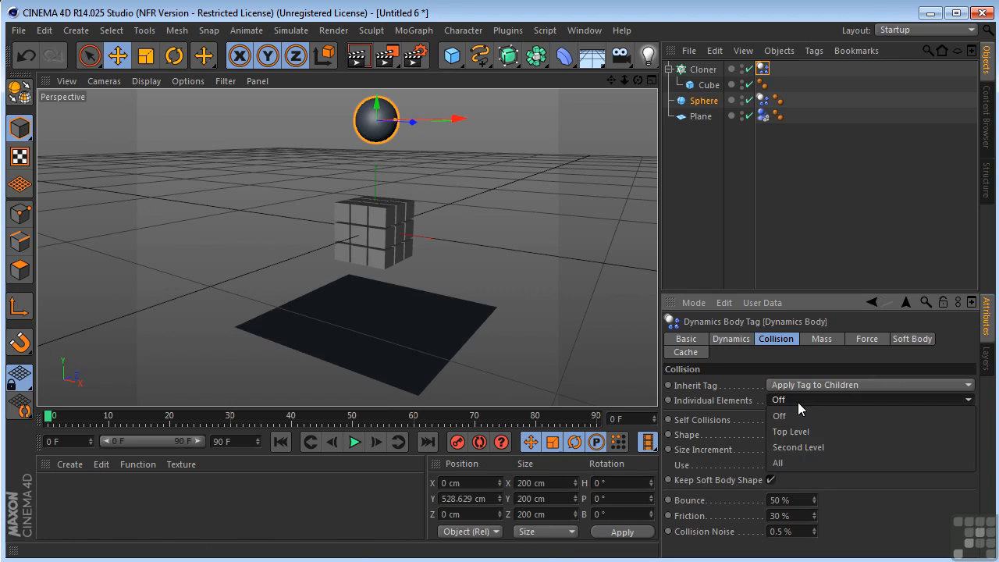
click(789, 464)
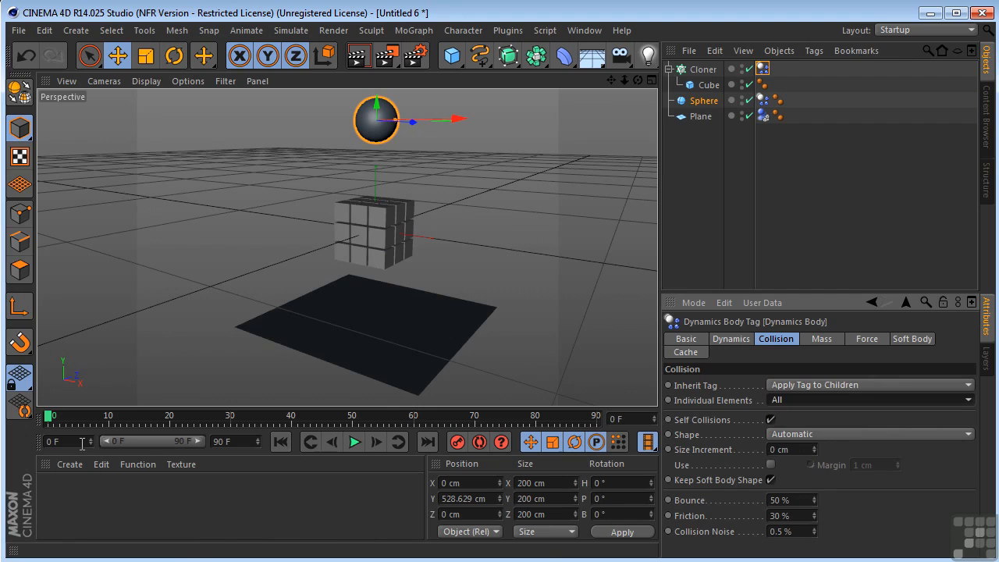
- Play the simulation and extend the animation to 300 frames, stretching the preview range over the full length
click(354, 443)
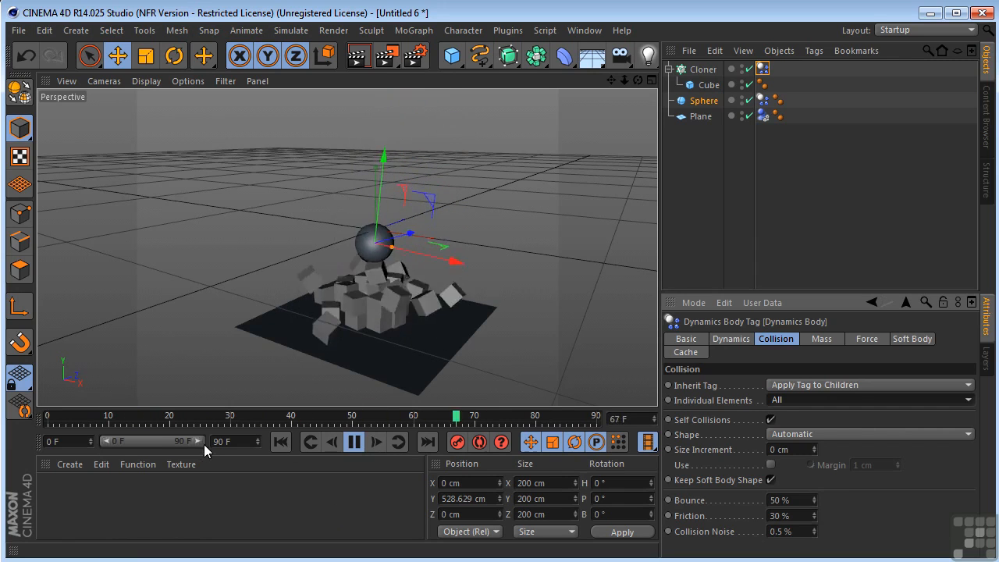
text(300)
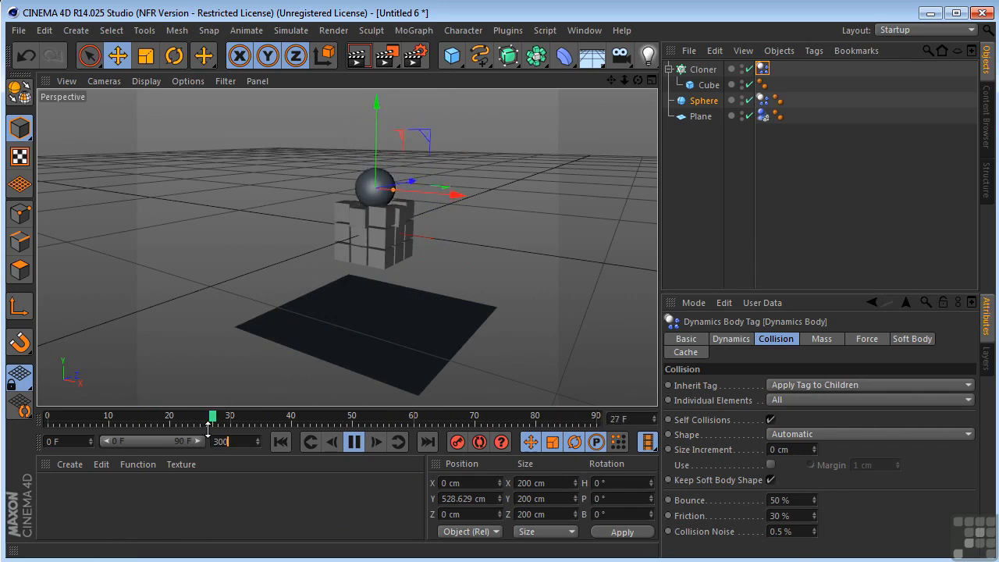
key(Return)
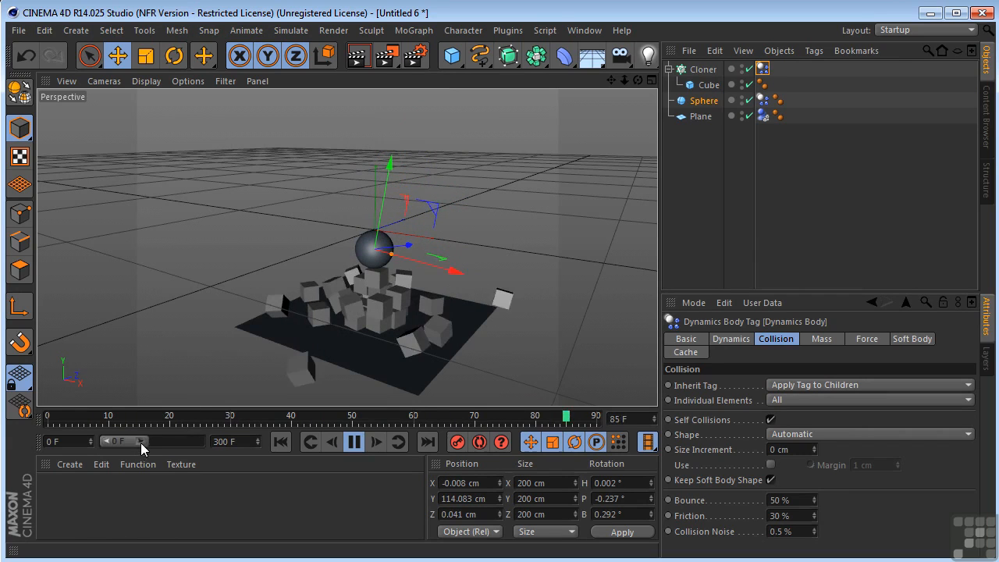
drag(140, 441, 352, 441)
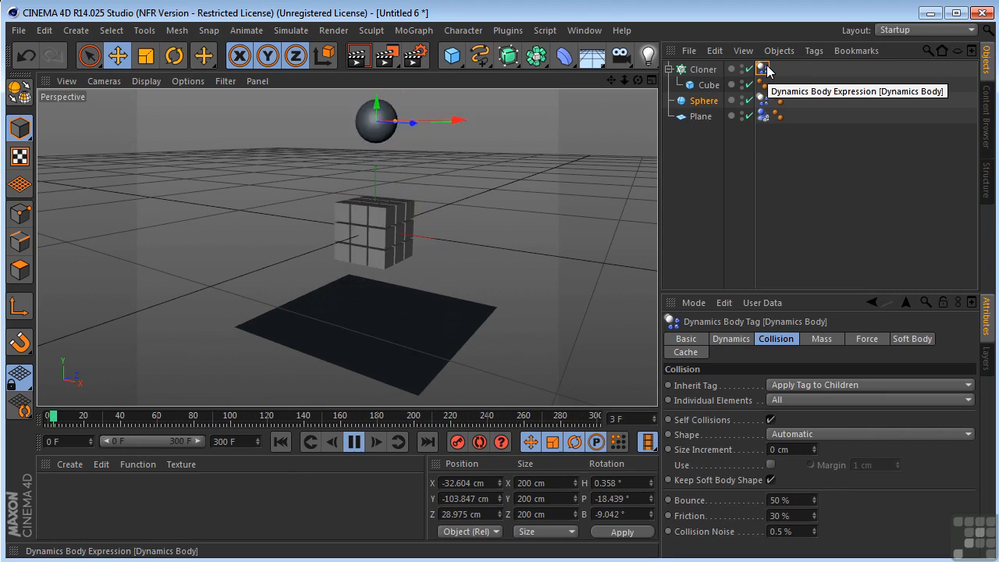
- Set the Bounce of the sphere's dynamics tag to 100%
click(762, 101)
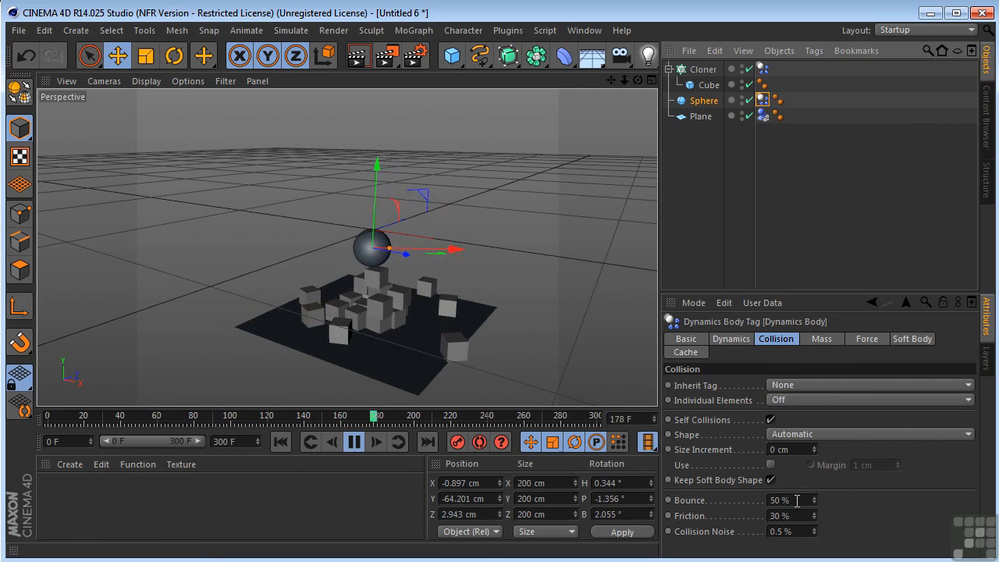
drag(797, 501, 768, 501)
text(100)
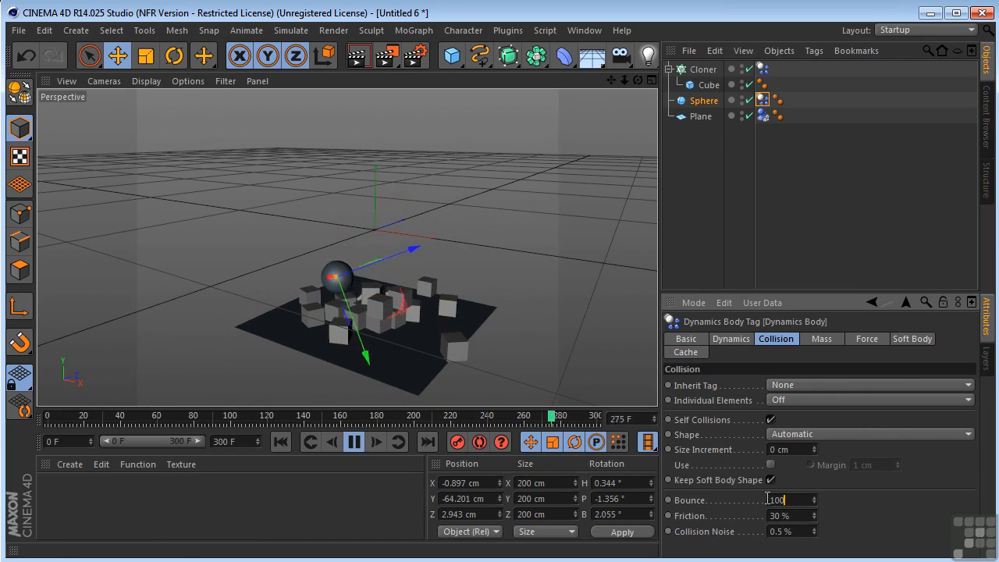
key(Return)
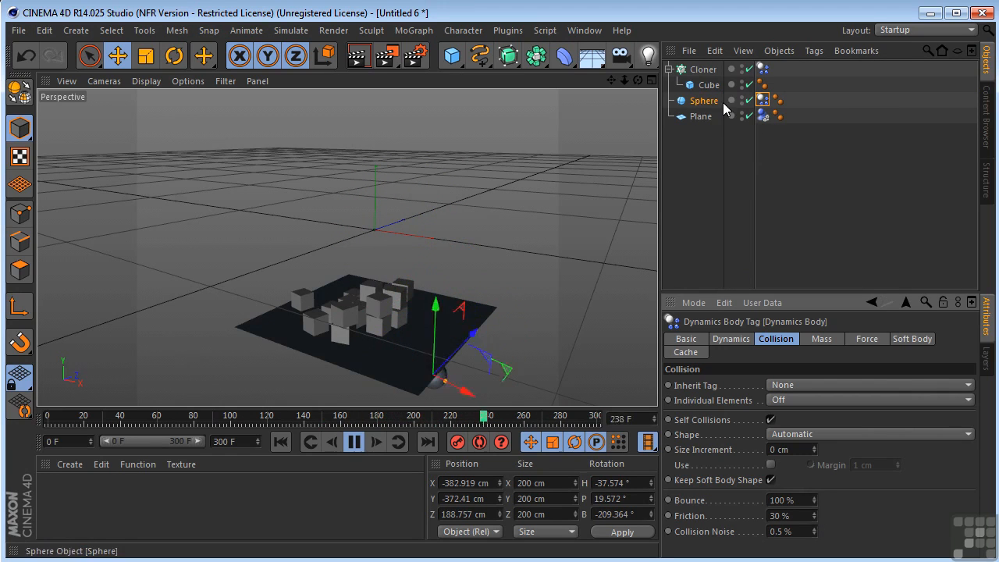
- Set the Bounce of the Cloner's dynamics tag to 100% and replay the simulation from the start
click(762, 69)
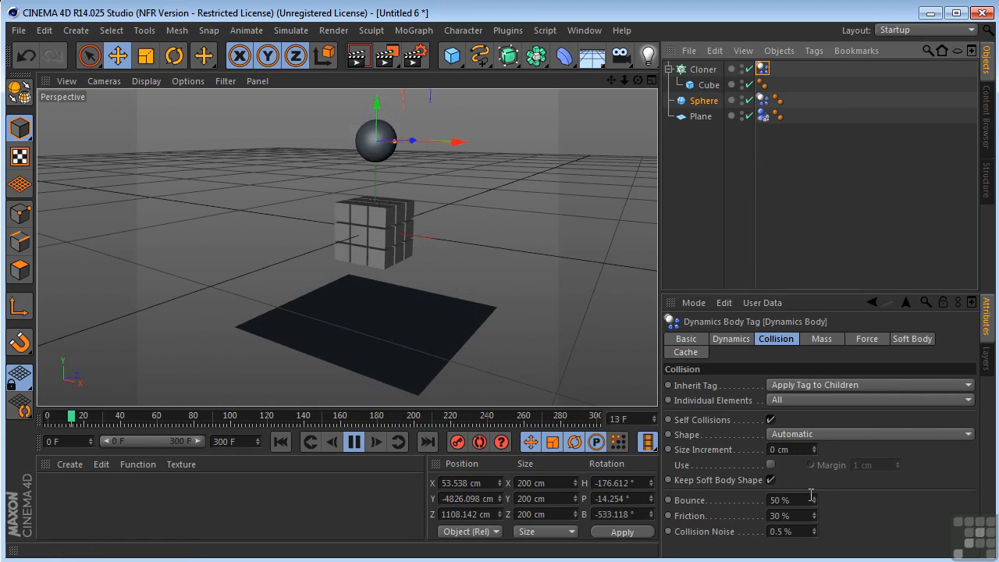
text(100)
key(Return)
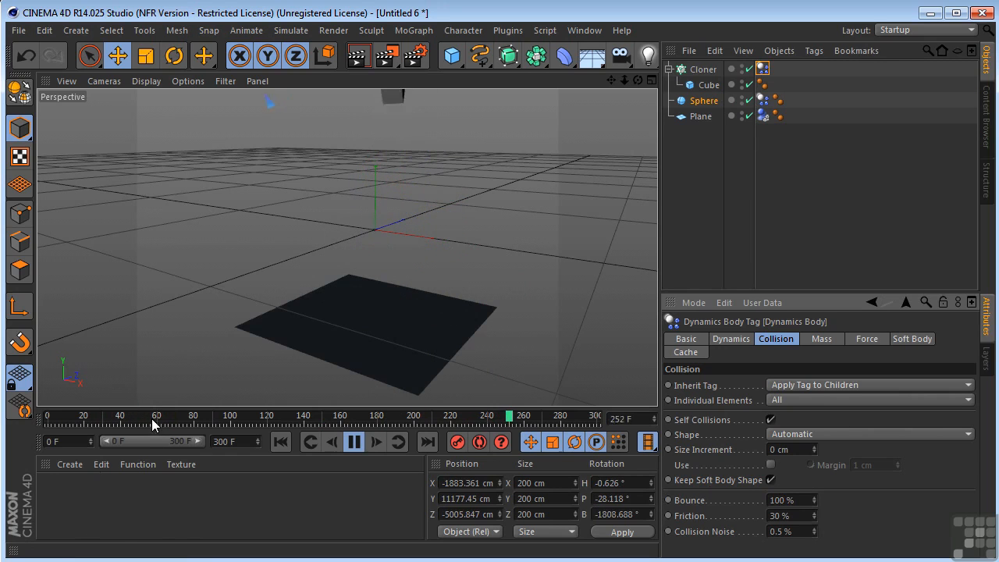
click(282, 442)
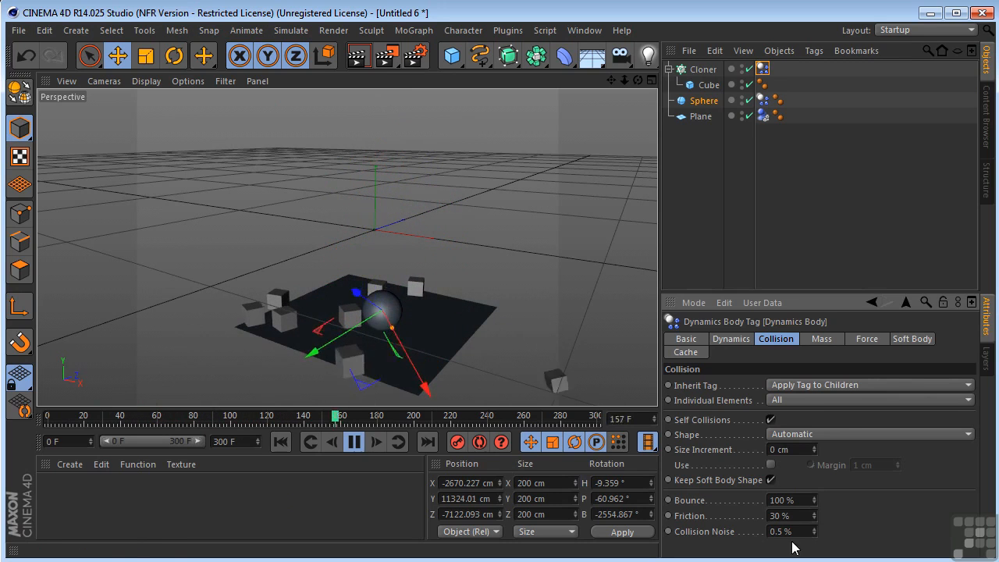
- Set the Cloner dynamics tag's Friction to 100% and its Bounce to 50%
text(100)
key(Return)
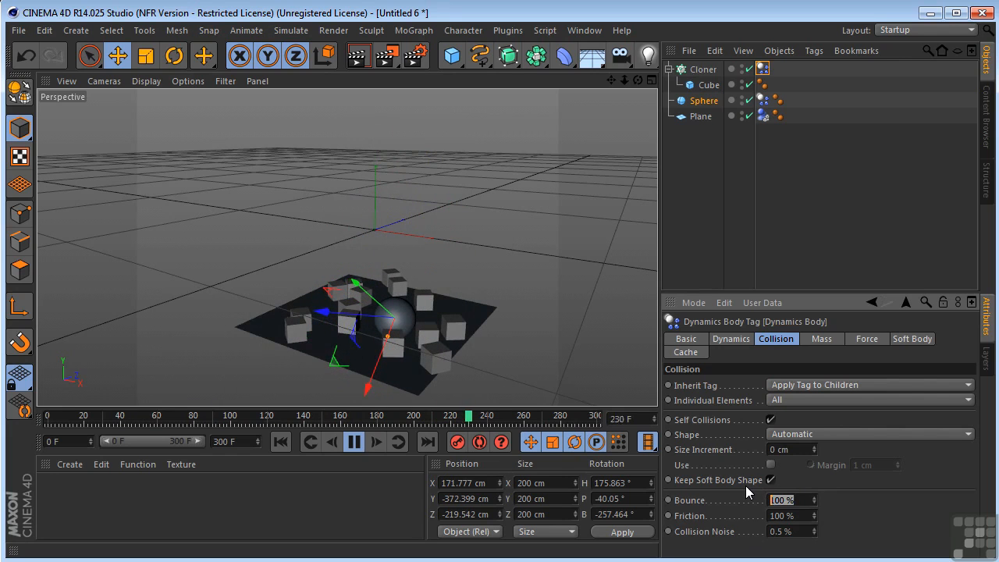
text(50)
key(Return)
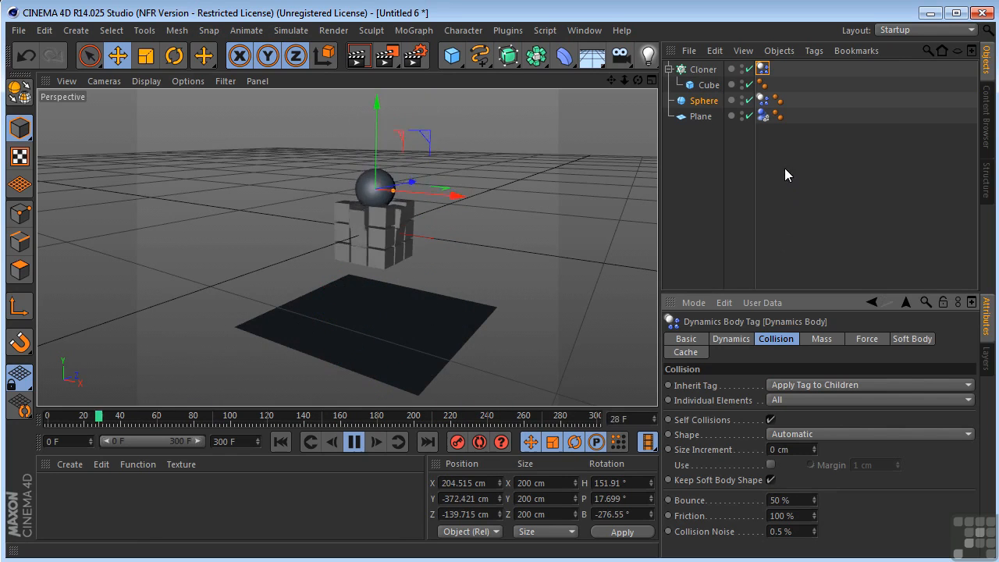
- Switch the sphere's dynamics tag to Custom Density with a Density of 114, and replay the simulation from the start
click(763, 101)
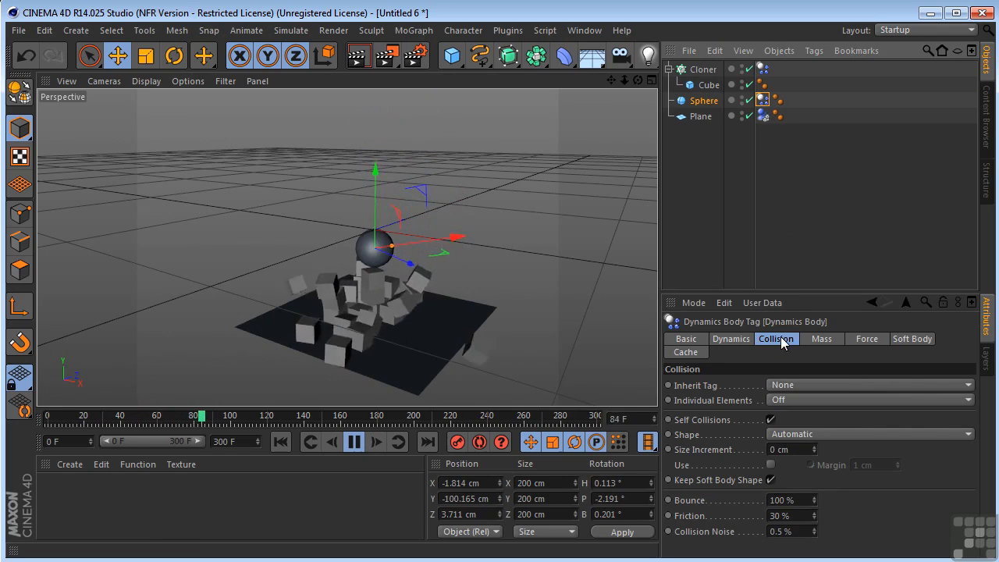
click(818, 339)
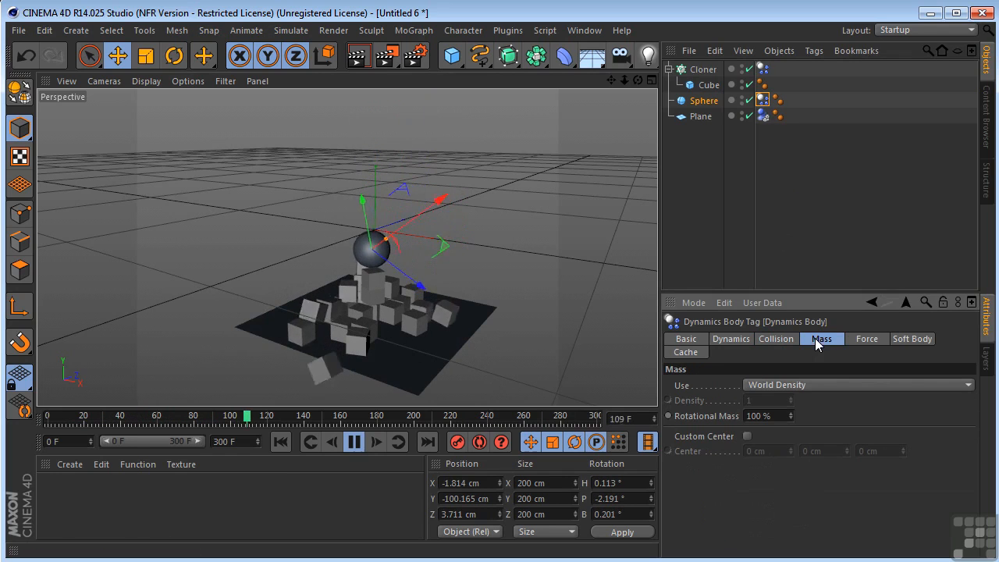
click(761, 385)
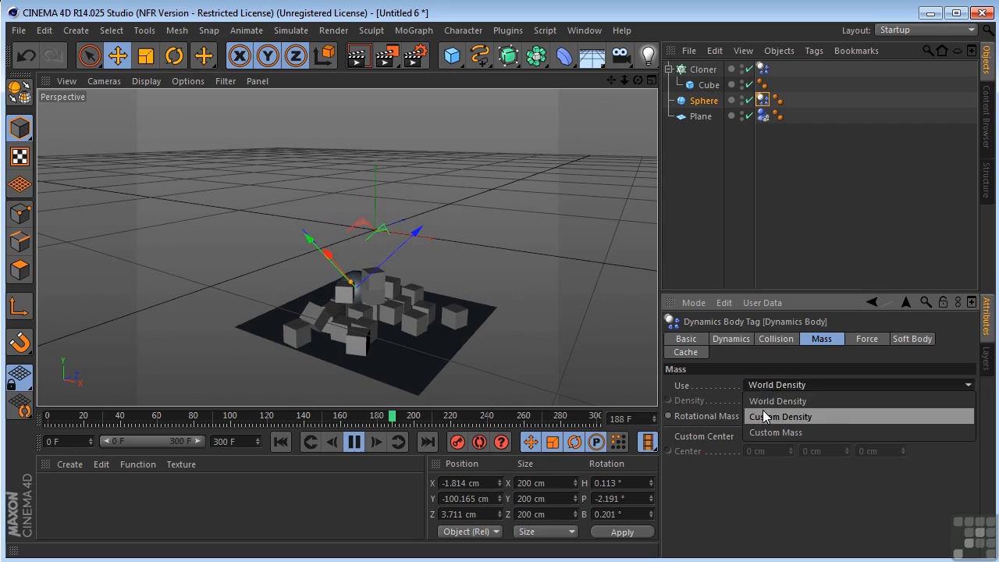
click(762, 410)
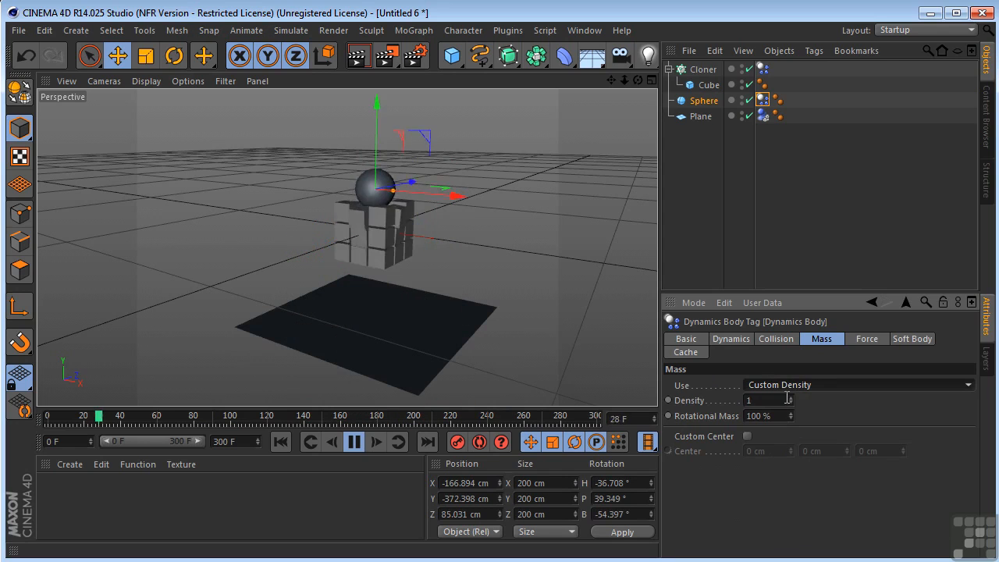
drag(791, 399, 791, 355)
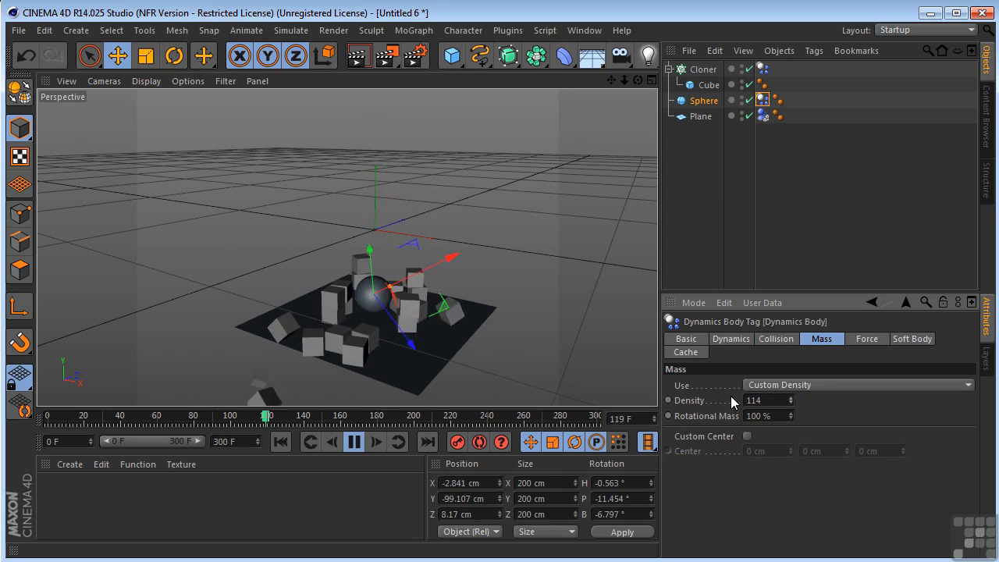
click(280, 441)
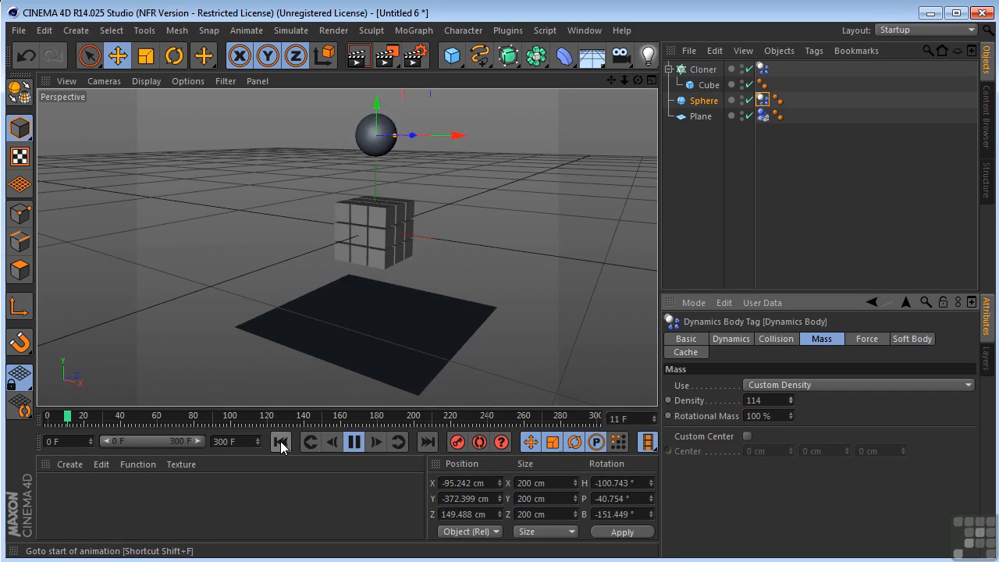